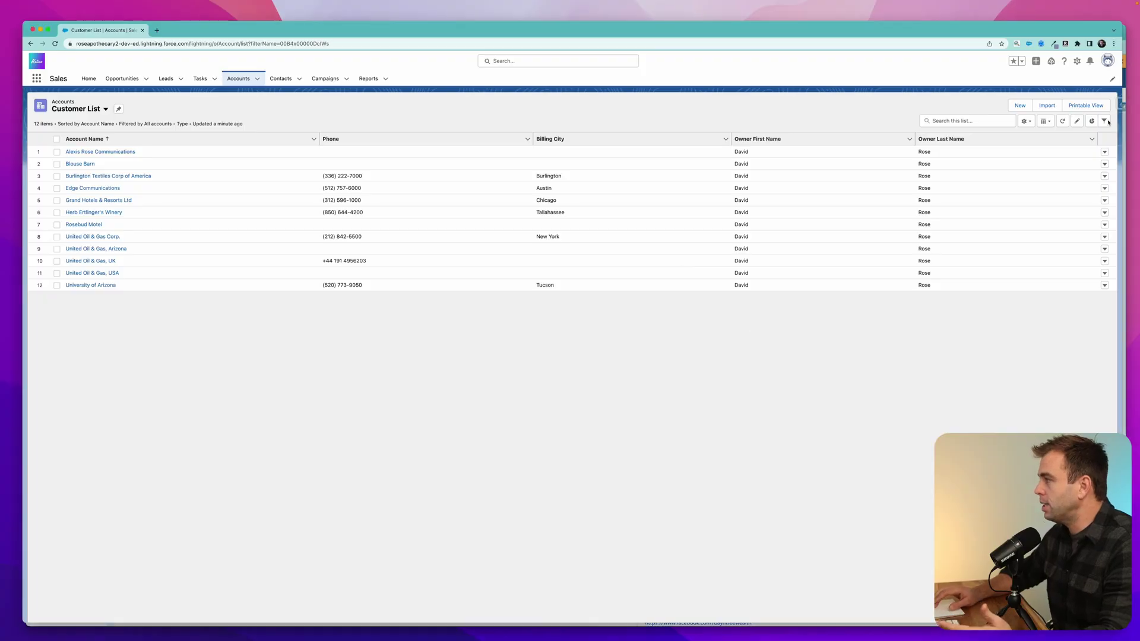
# - Open the Customer List filters to confirm it keeps accounts where Type equals Customer
pyautogui.click(1105, 122)
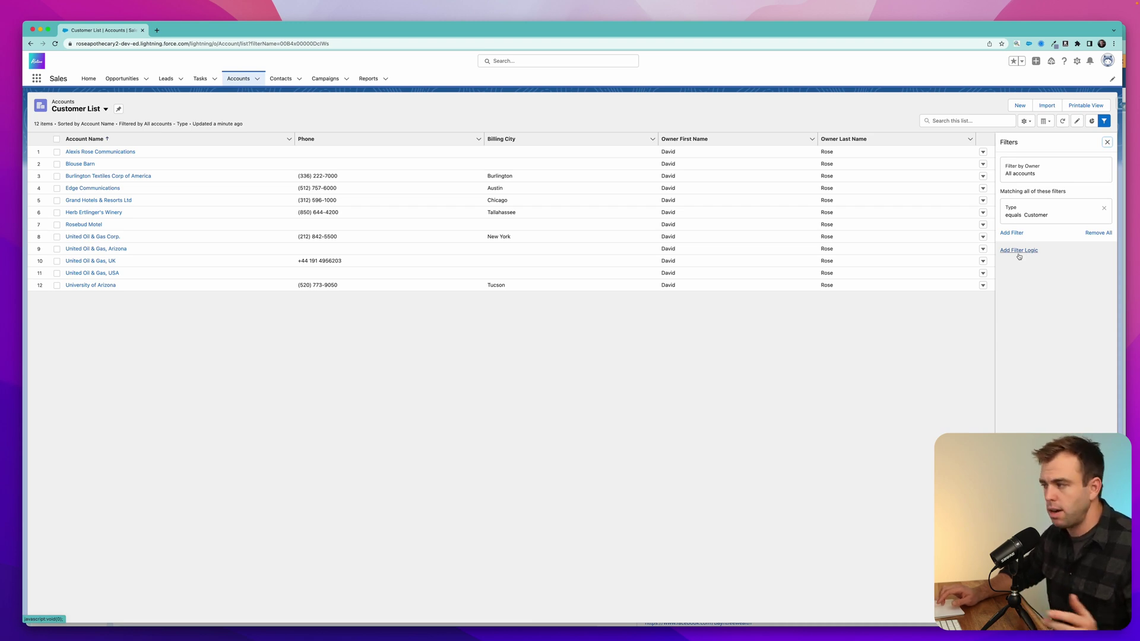
# - Close the Filters panel and select all the text in the 12-account table
pyautogui.click(1104, 120)
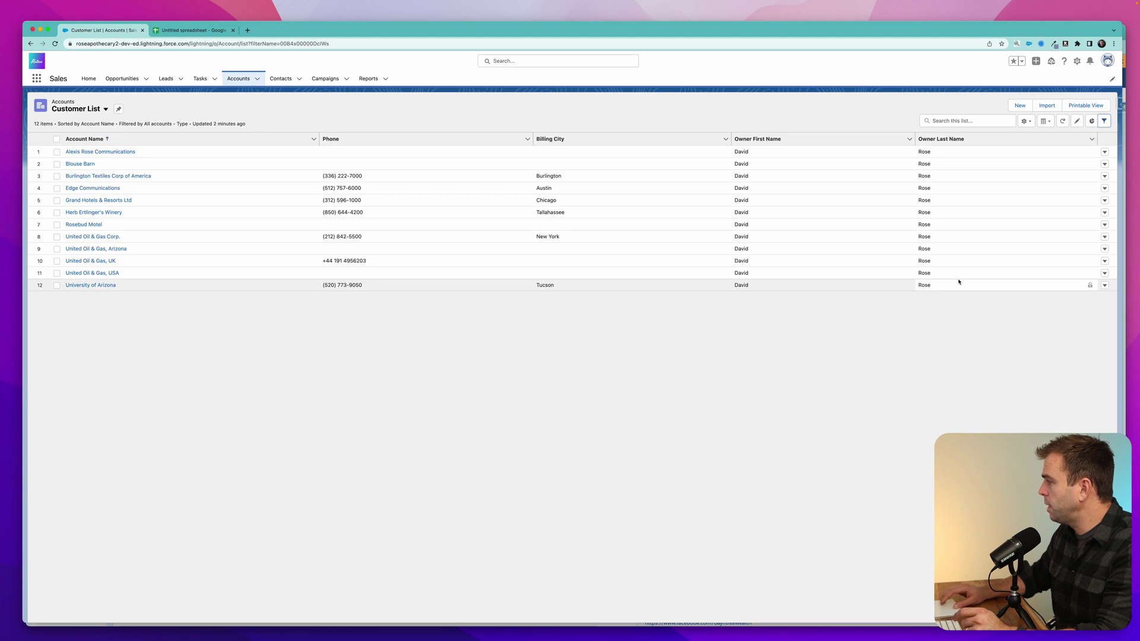
pyautogui.moveTo(958, 281); pyautogui.dragTo(64, 141)
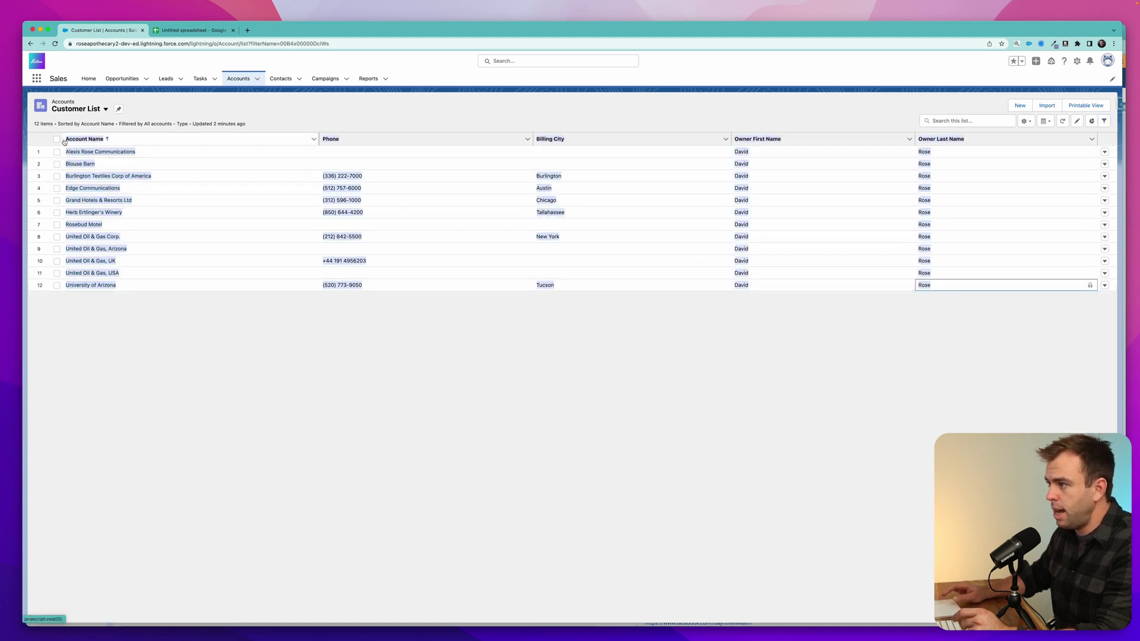
# - Paste the copied account table into the Untitled Google spreadsheet
pyautogui.click(190, 32)
pyautogui.press('super+v')
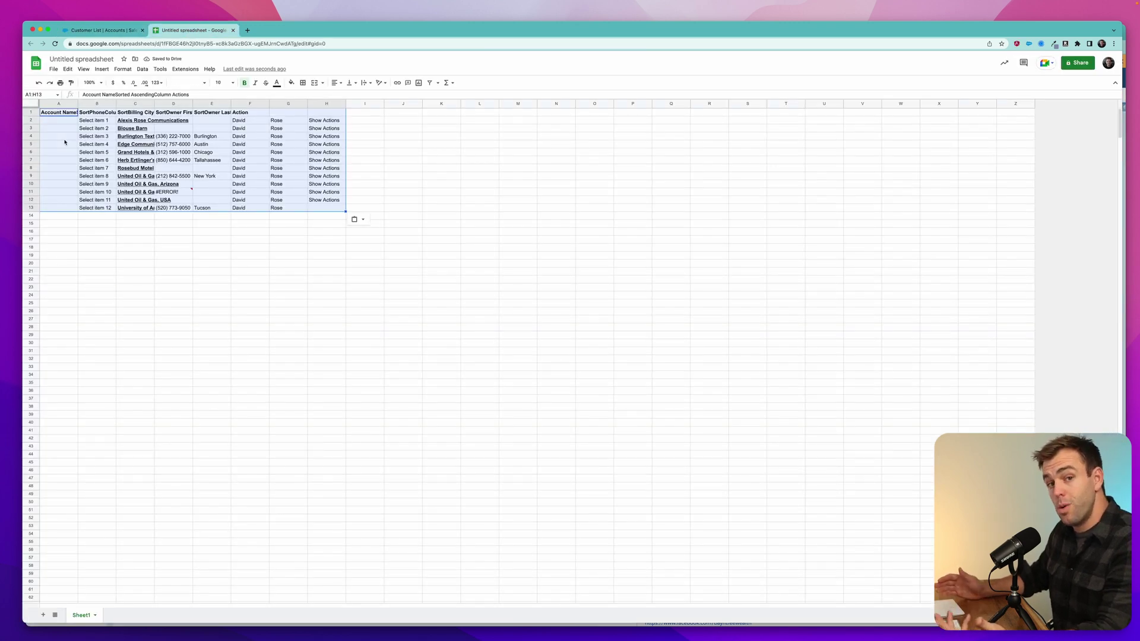
# - Inspect the #ERROR phone in D11 and headers B1, F1, E1, then select A1:F1
pyautogui.click(172, 243)
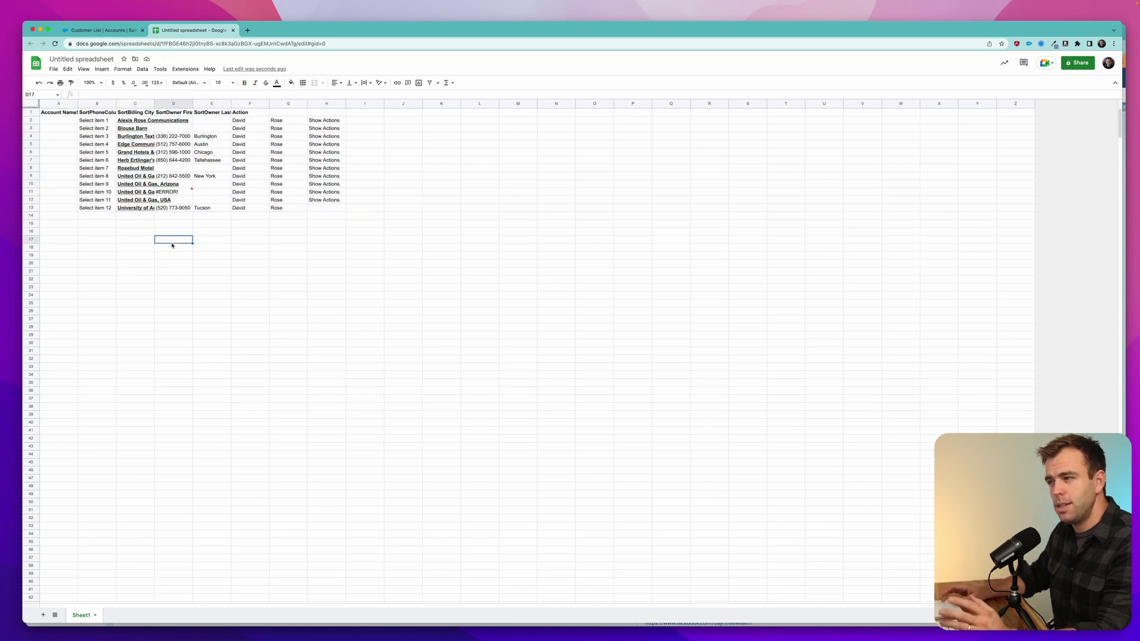
pyautogui.click(180, 191)
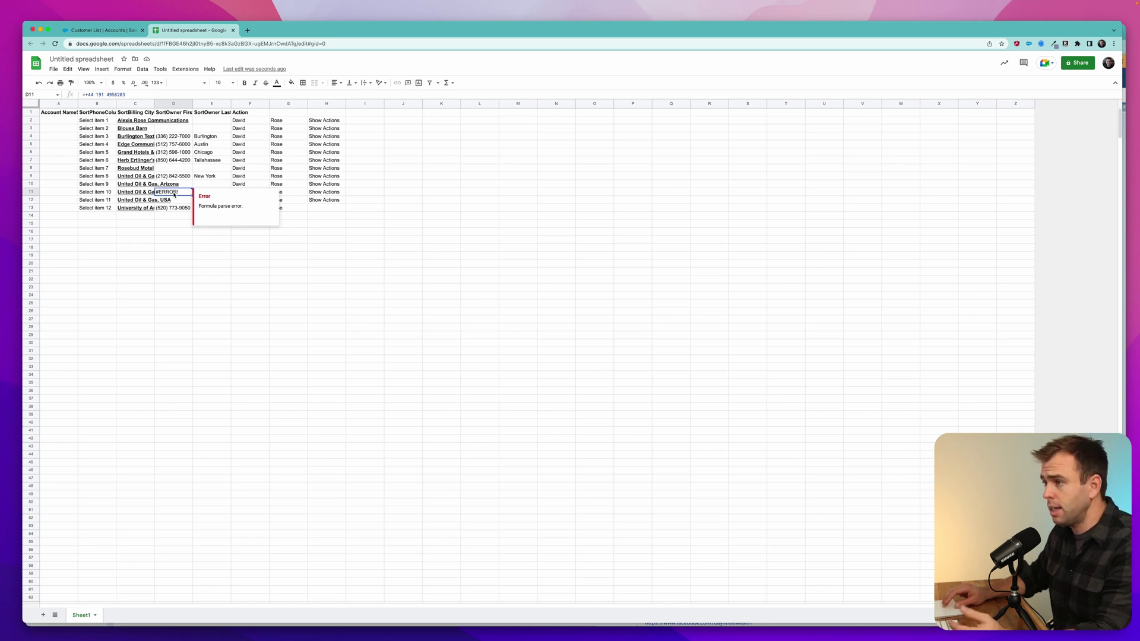
pyautogui.click(102, 114)
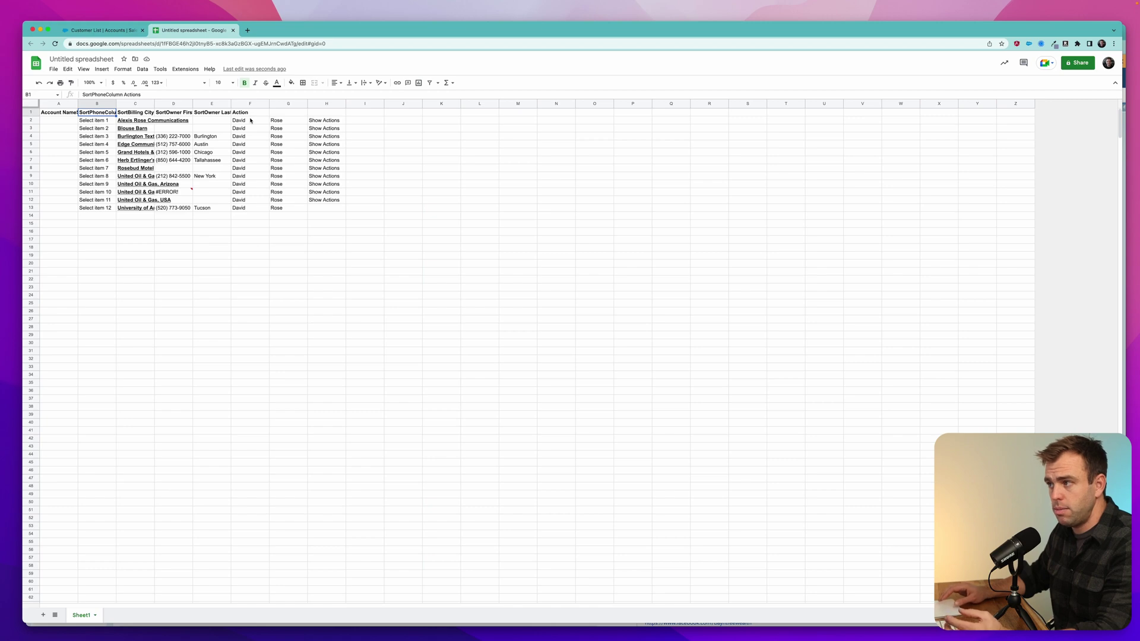
pyautogui.click(237, 114)
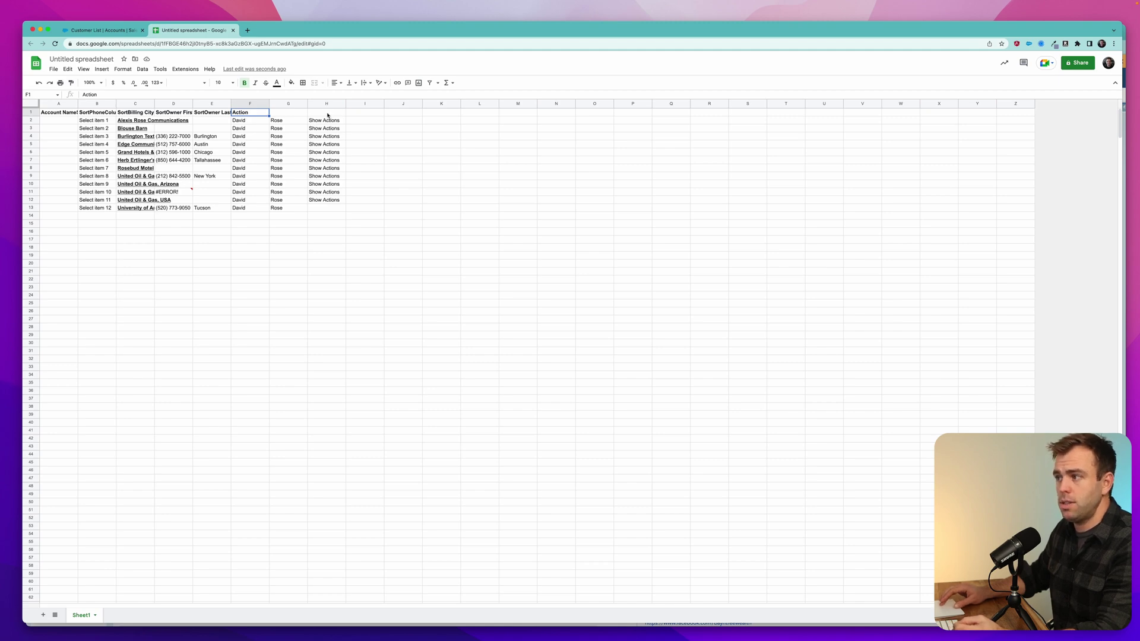
pyautogui.click(208, 114)
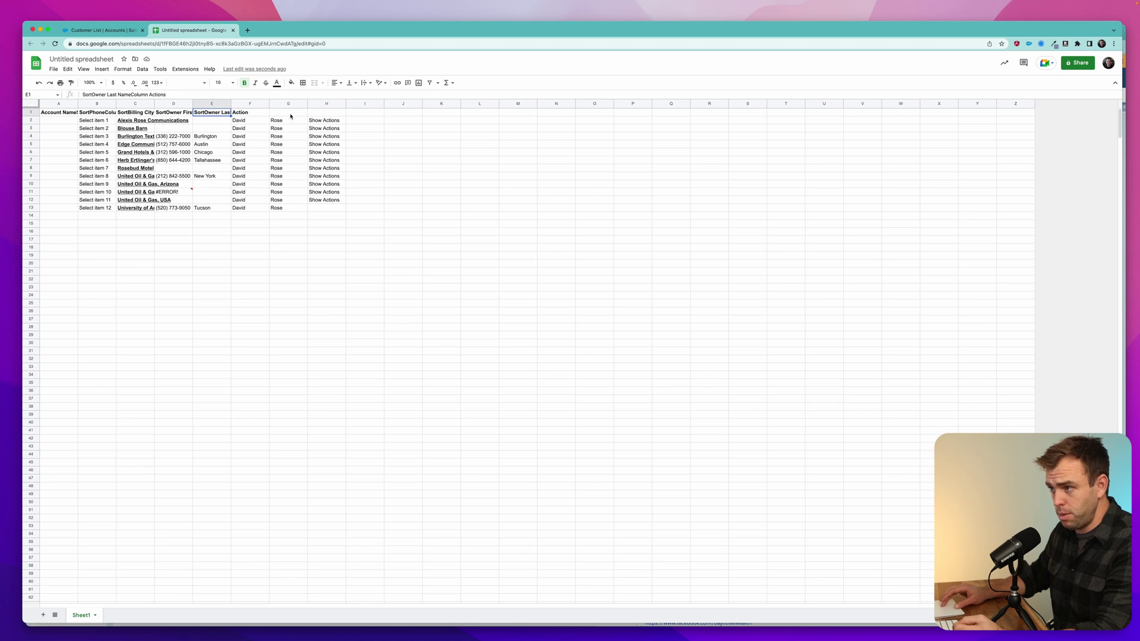
pyautogui.moveTo(261, 113); pyautogui.dragTo(60, 112)
# - Copy the header row A1:F1, paste it at C1, and clear A1 and B1
pyautogui.press('cmd+c')
pyautogui.click(136, 113)
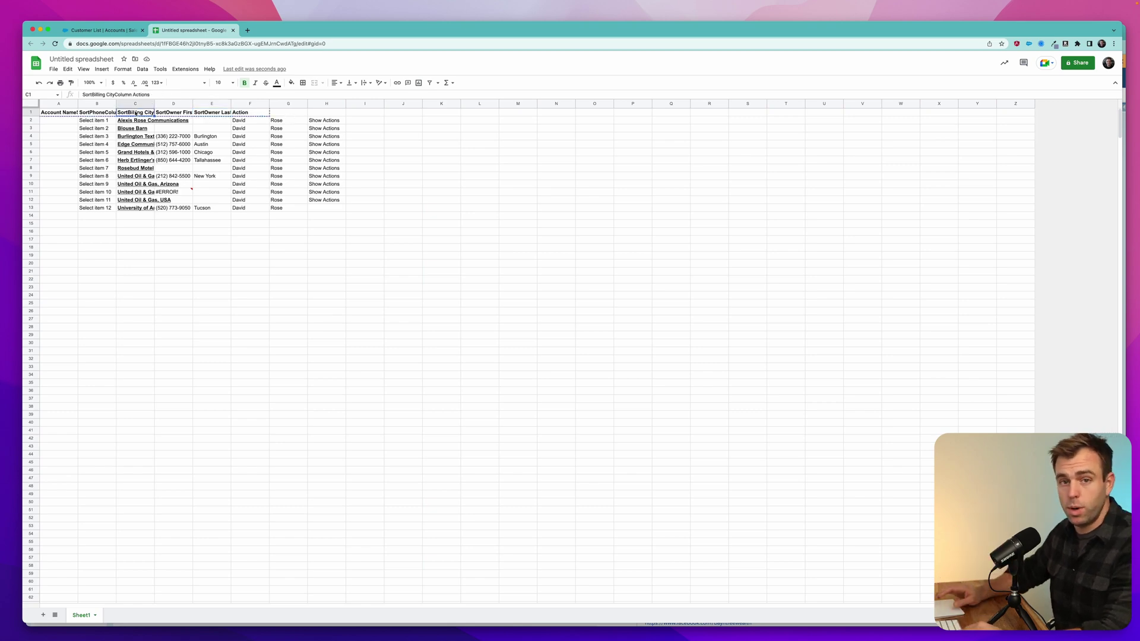
pyautogui.press('cmd+v')
pyautogui.press('Left')
pyautogui.press('Left')
pyautogui.press('Delete')
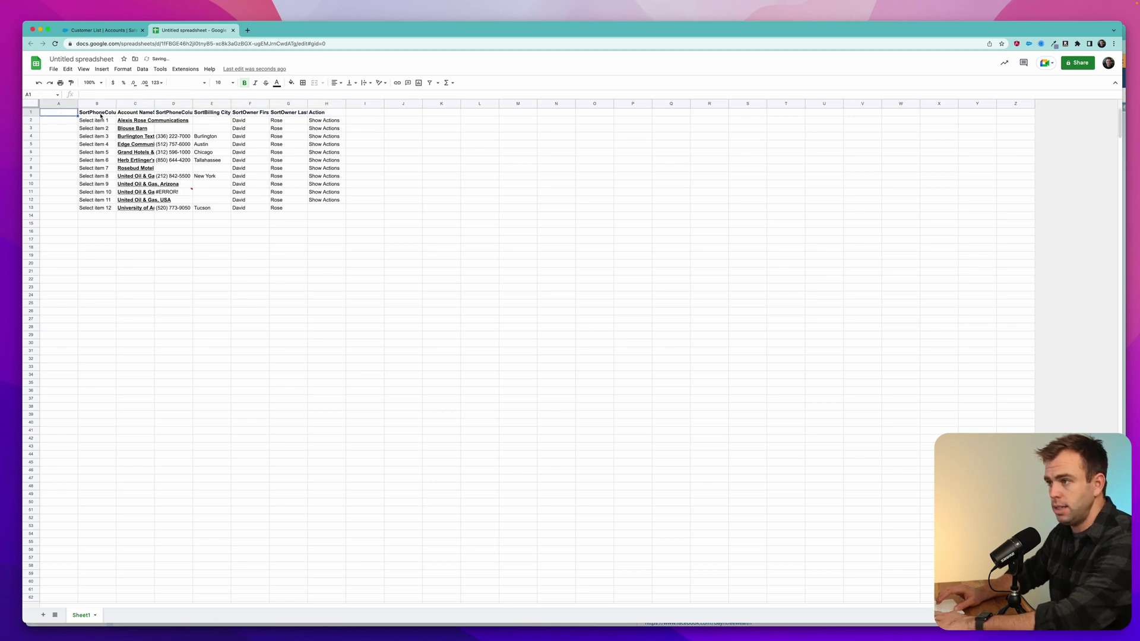
pyautogui.click(100, 116)
pyautogui.press('Delete')
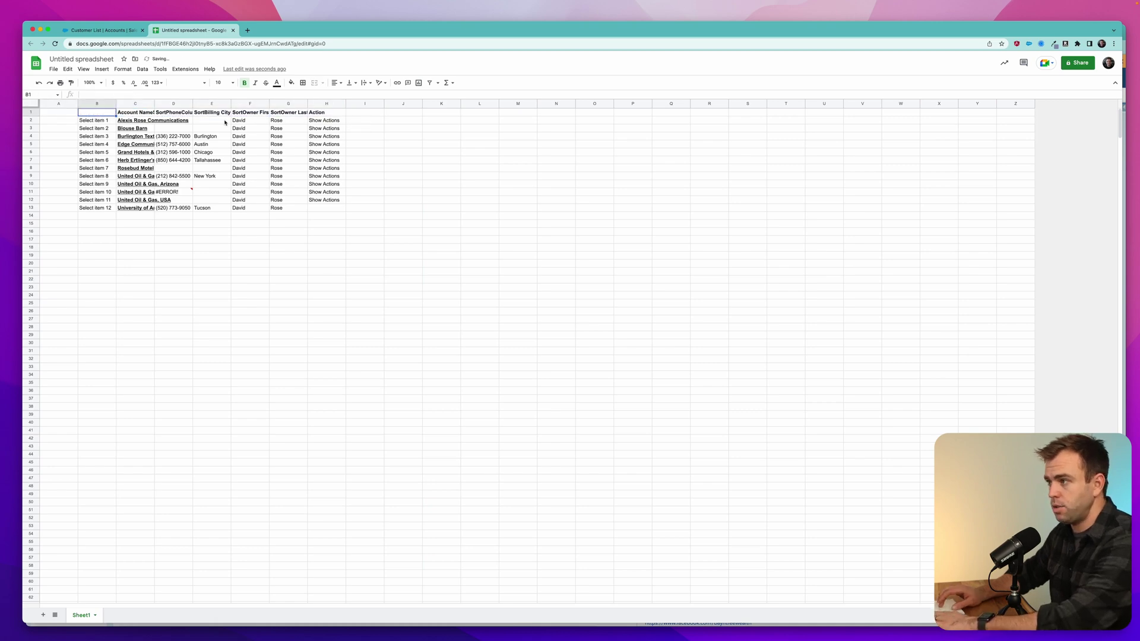
# - Auto-fit columns C and D to the account names and phone numbers
pyautogui.doubleClick(154, 104)
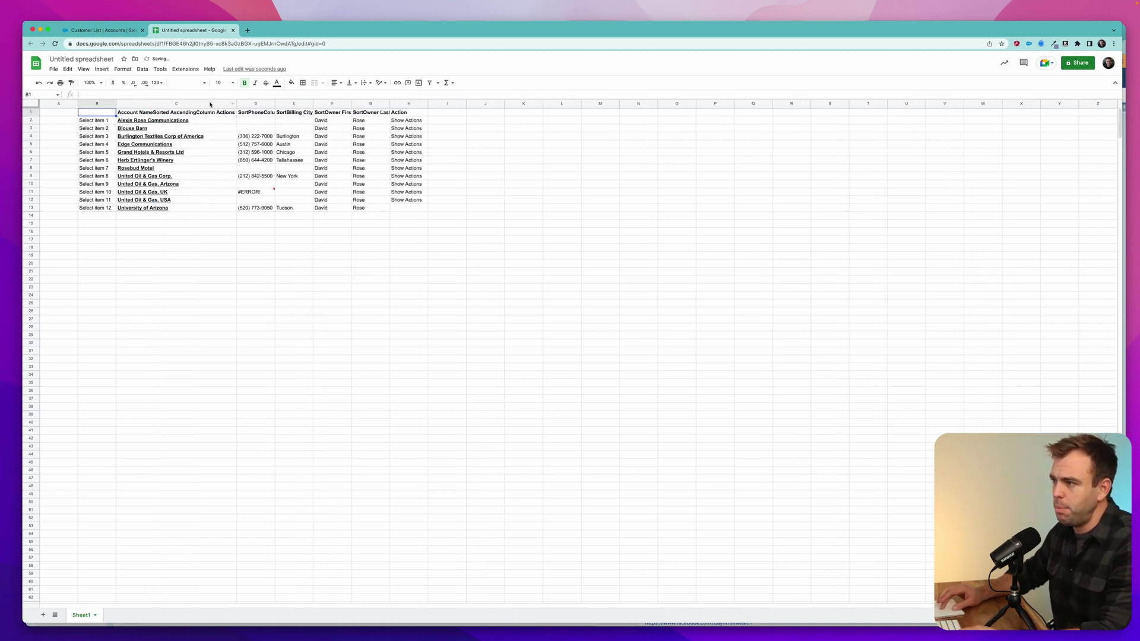
pyautogui.click(271, 104)
pyautogui.click(409, 217)
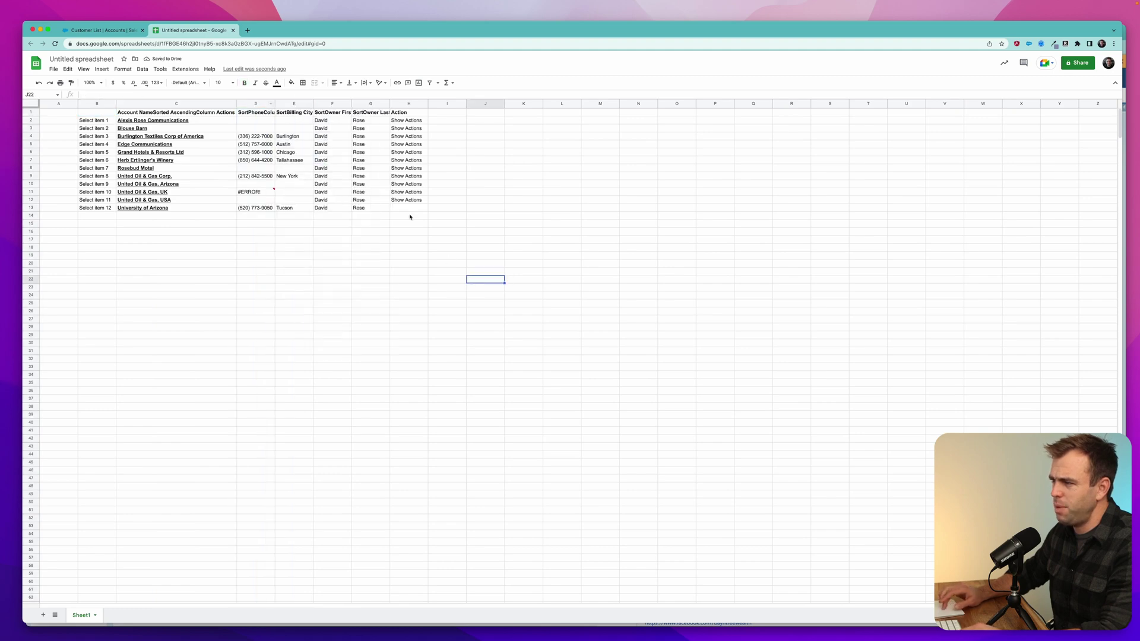
pyautogui.doubleClick(275, 103)
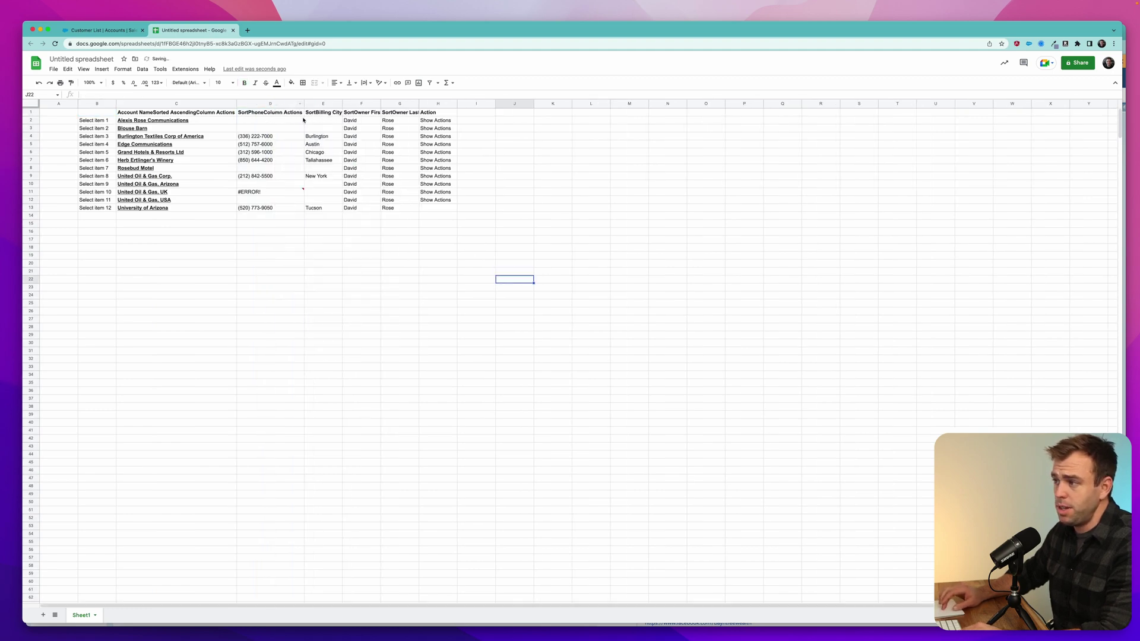
pyautogui.click(294, 113)
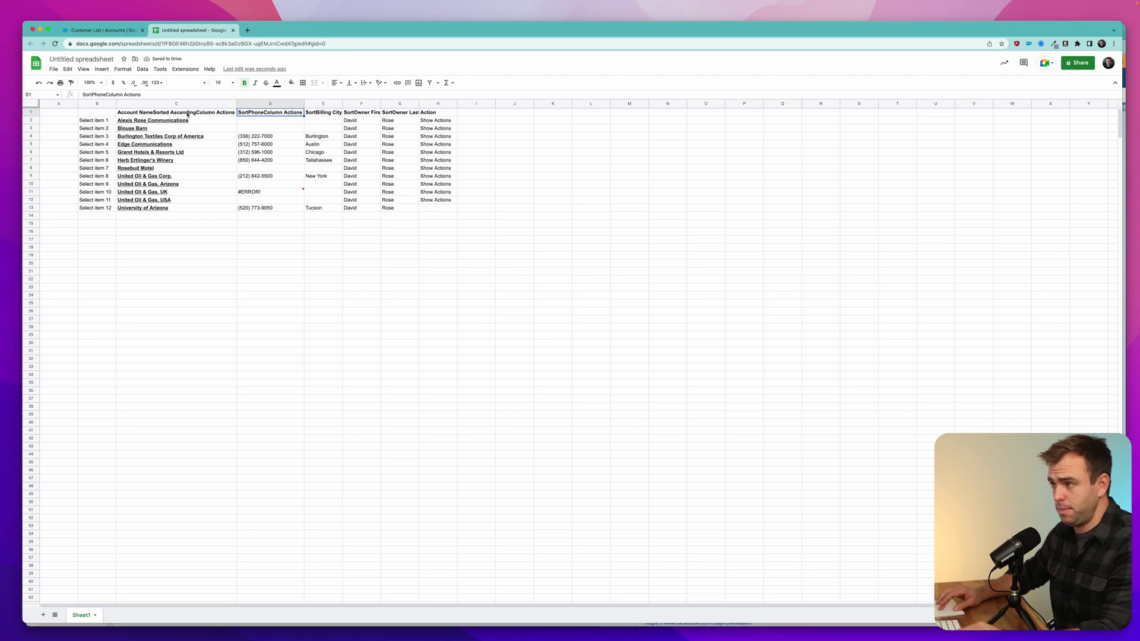
pyautogui.click(189, 114)
# - Rename headers C1:G1 to Account, Phone, Billing City, Owner First Name, Owner Last Name
pyautogui.write('Account')
pyautogui.press('Tab')
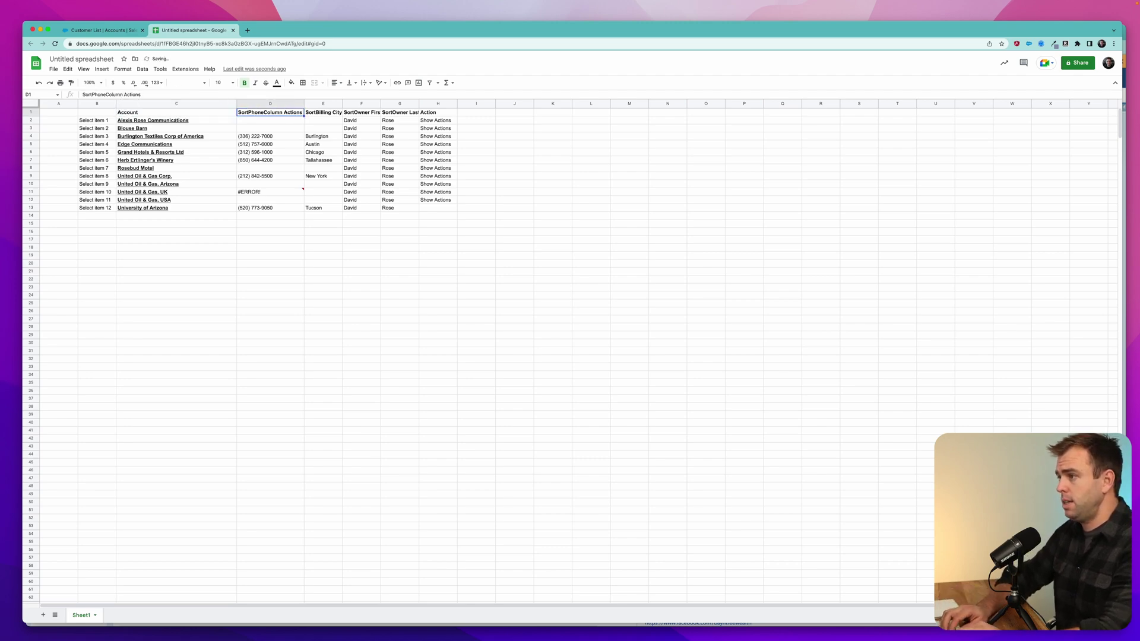
pyautogui.write('PHone')
pyautogui.press('Tab')
pyautogui.write('Billing City')
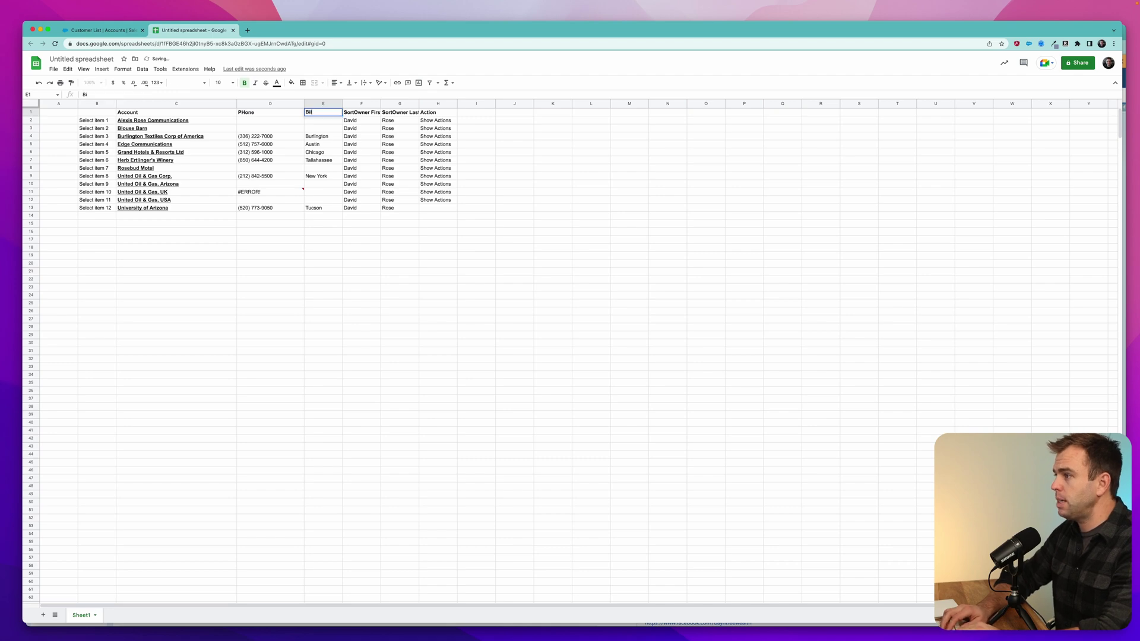
pyautogui.press('Tab')
pyautogui.write('Onwer First Name')
pyautogui.press('Tab')
pyautogui.write('Owner Last Name')
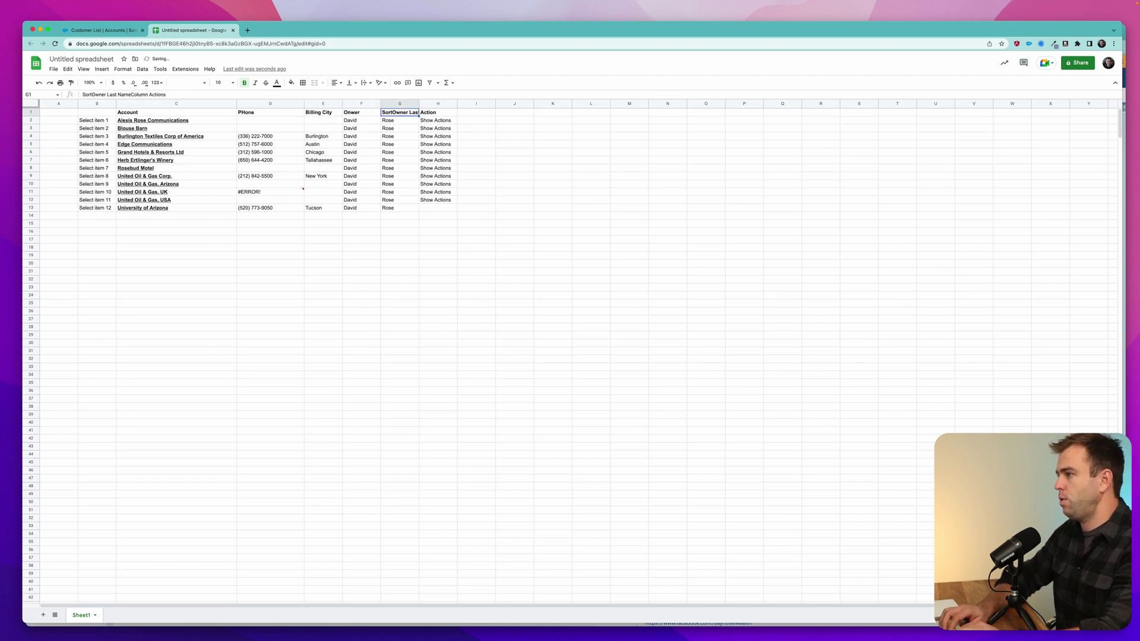
pyautogui.click(476, 263)
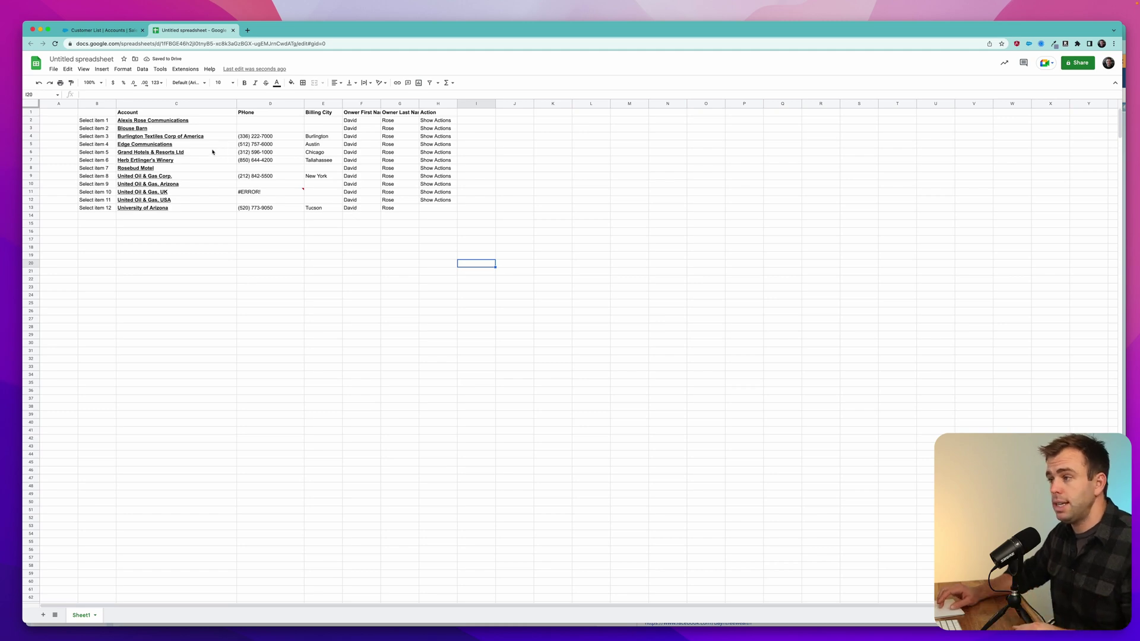
# - Check the link preview on Grand Hotels & Resorts Ltd, then return to the Salesforce tab
pyautogui.click(162, 152)
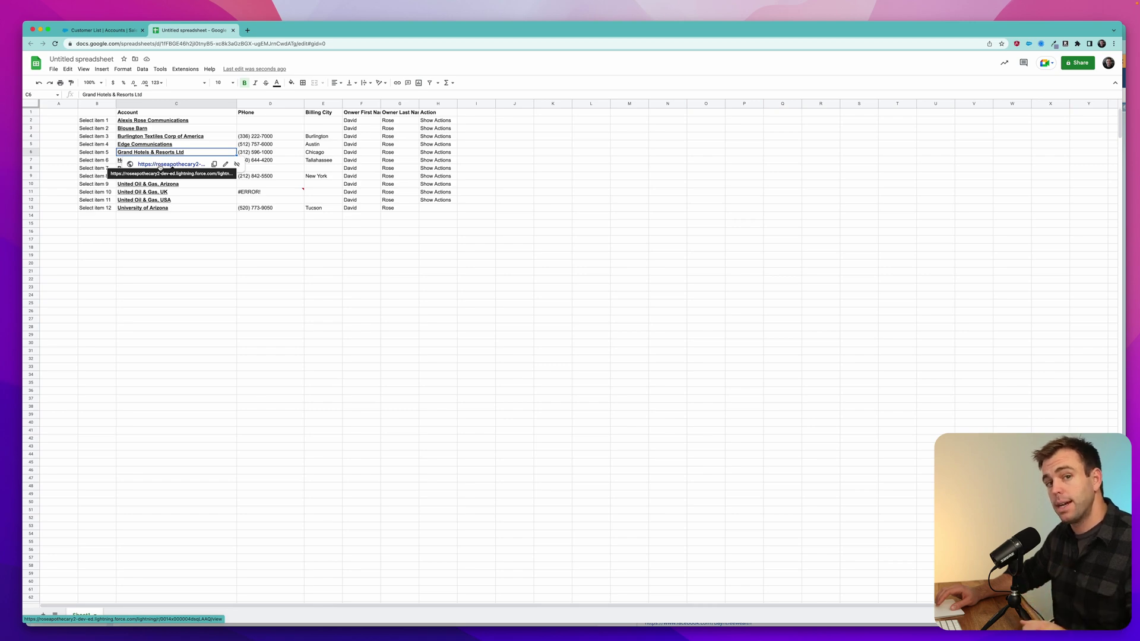
pyautogui.click(187, 363)
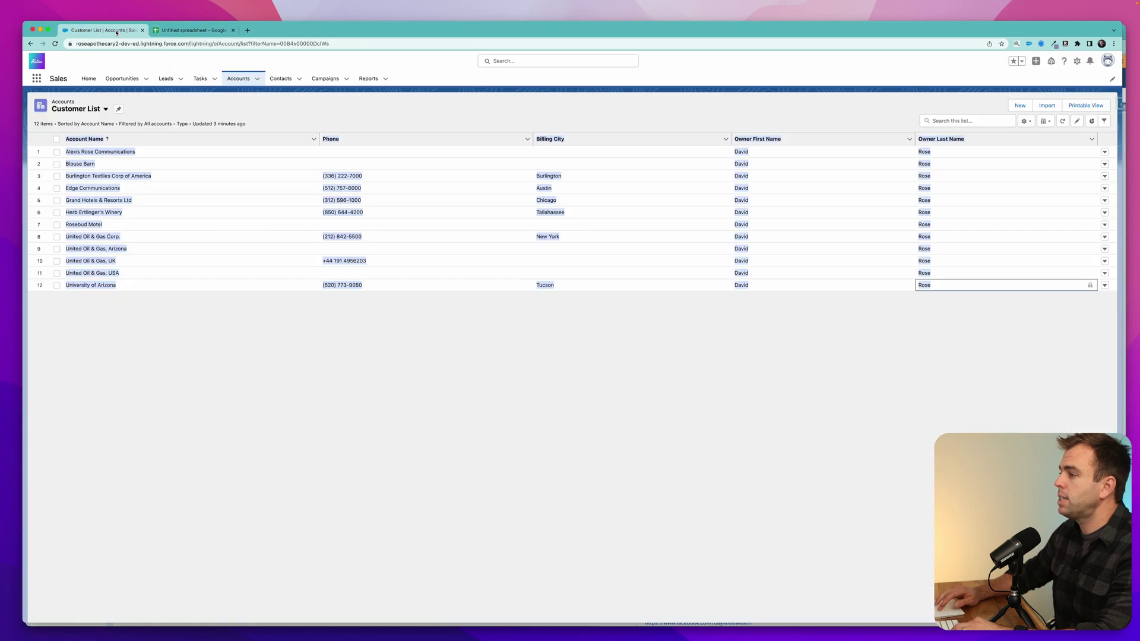
pyautogui.click(101, 30)
# - Switch from Lightning Experience to Salesforce Classic via the profile menu
pyautogui.click(504, 382)
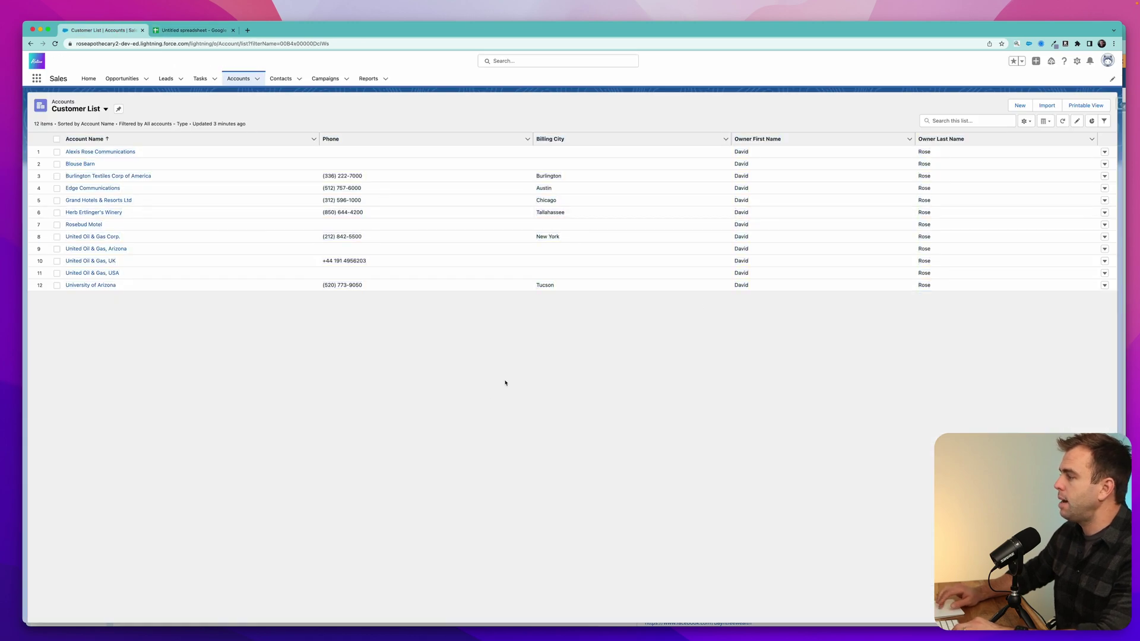
pyautogui.click(1108, 60)
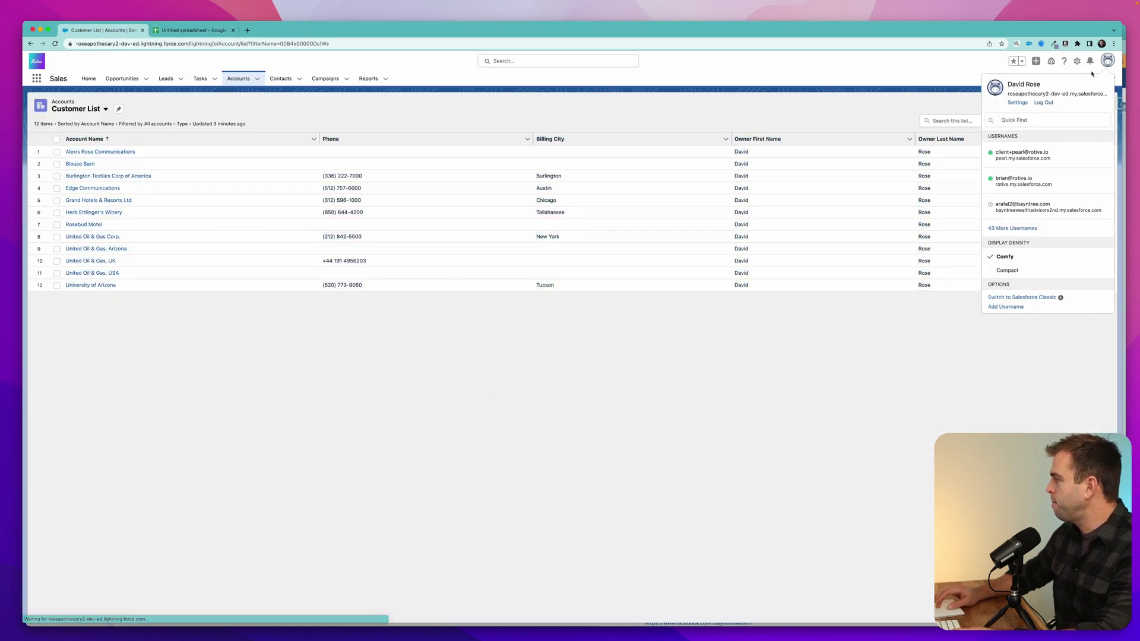
pyautogui.click(1009, 295)
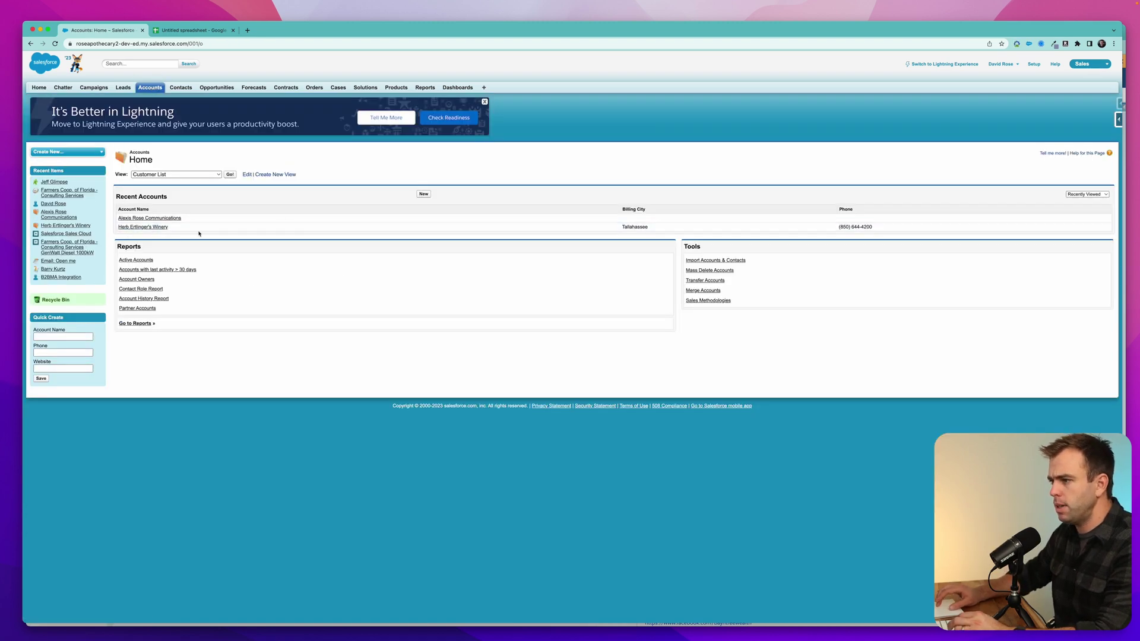
# - Show the Classic Customer List of accounts, select and copy its table, and return to Sheets
pyautogui.click(229, 175)
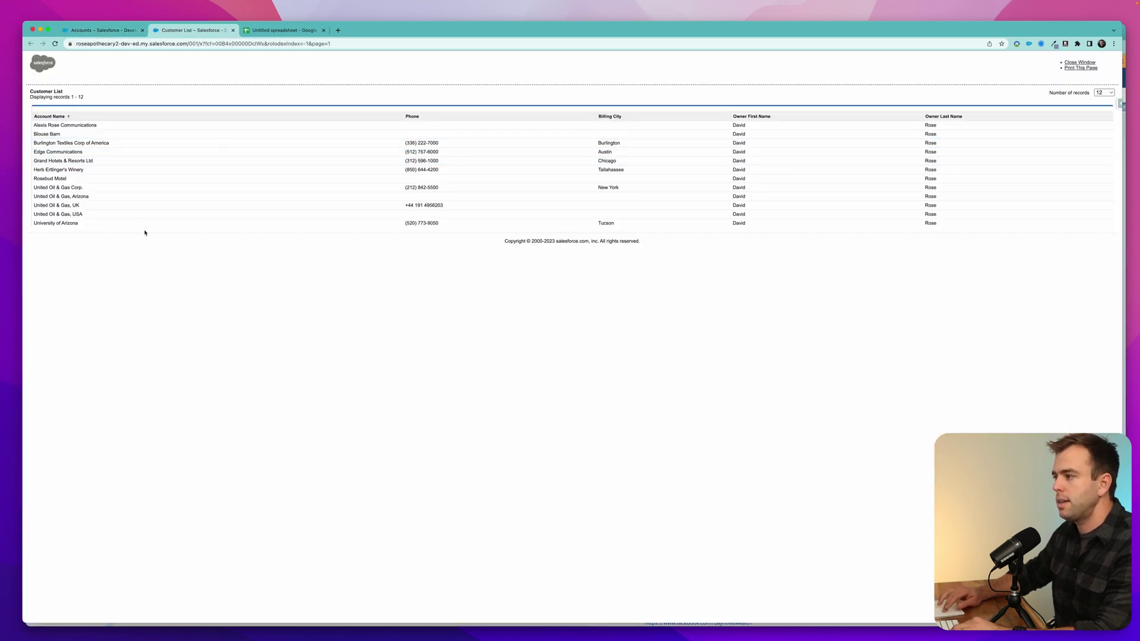
pyautogui.moveTo(995, 237); pyautogui.dragTo(28, 121)
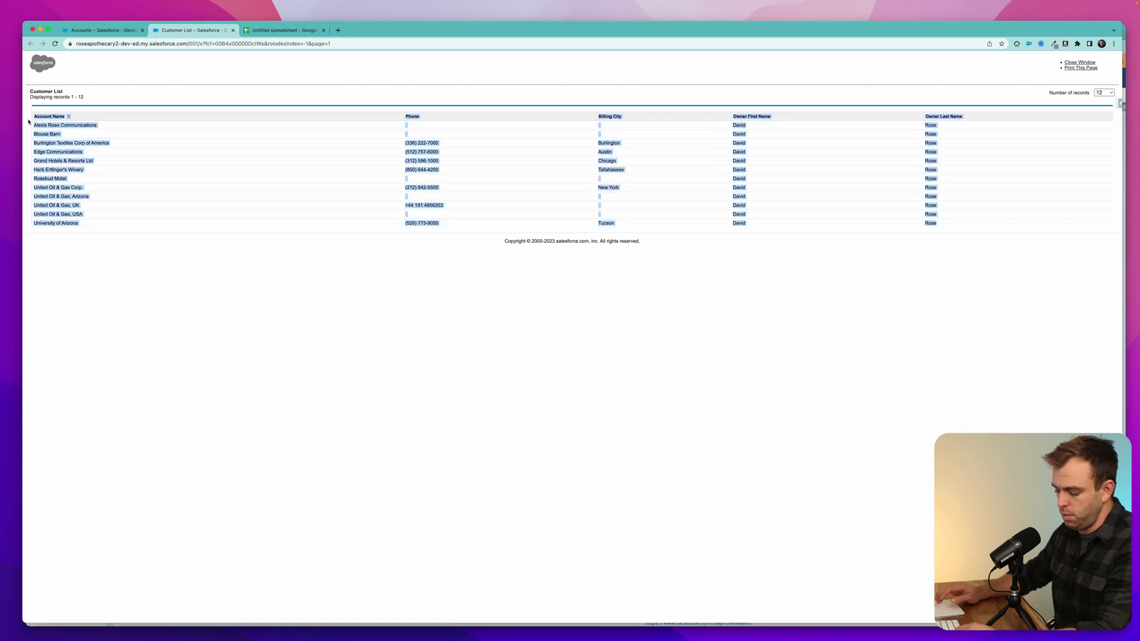
pyautogui.hotkey('ctrl', 'Tab')
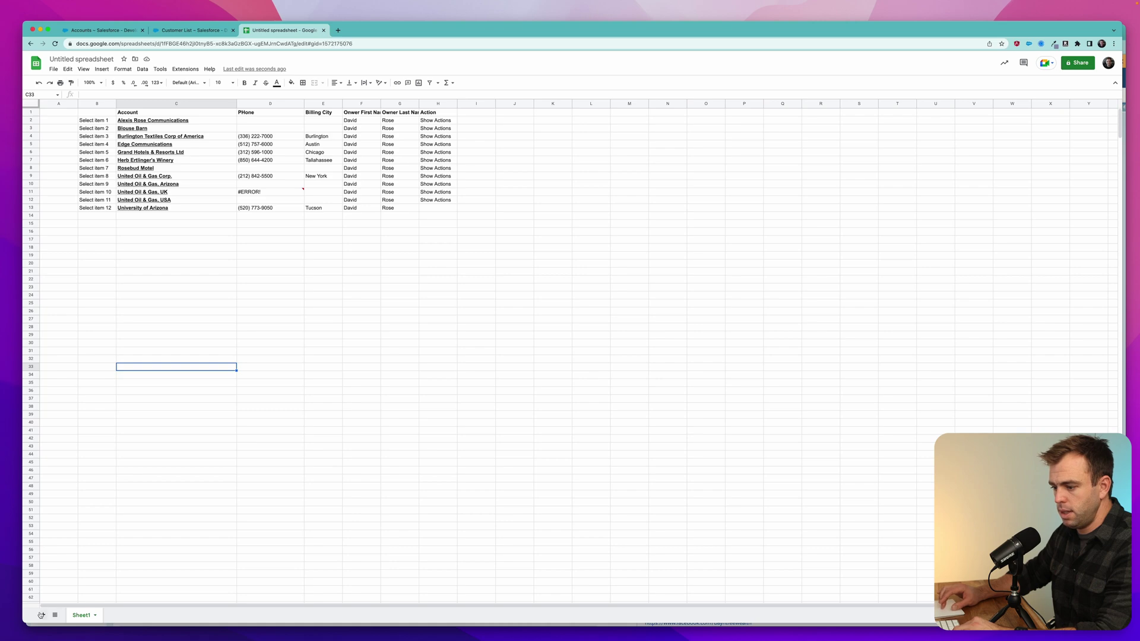
# - Paste the Classic list into new Sheet2, auto-fit column A, and inspect the #ERROR! phone in B11
pyautogui.click(43, 615)
pyautogui.press('super+v')
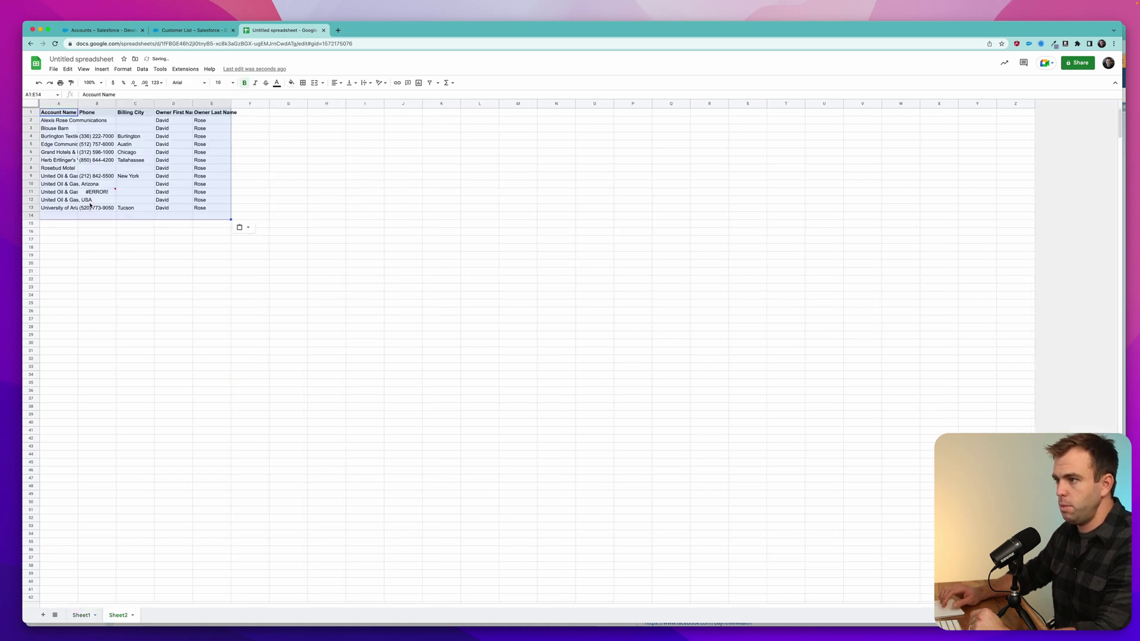
pyautogui.click(114, 280)
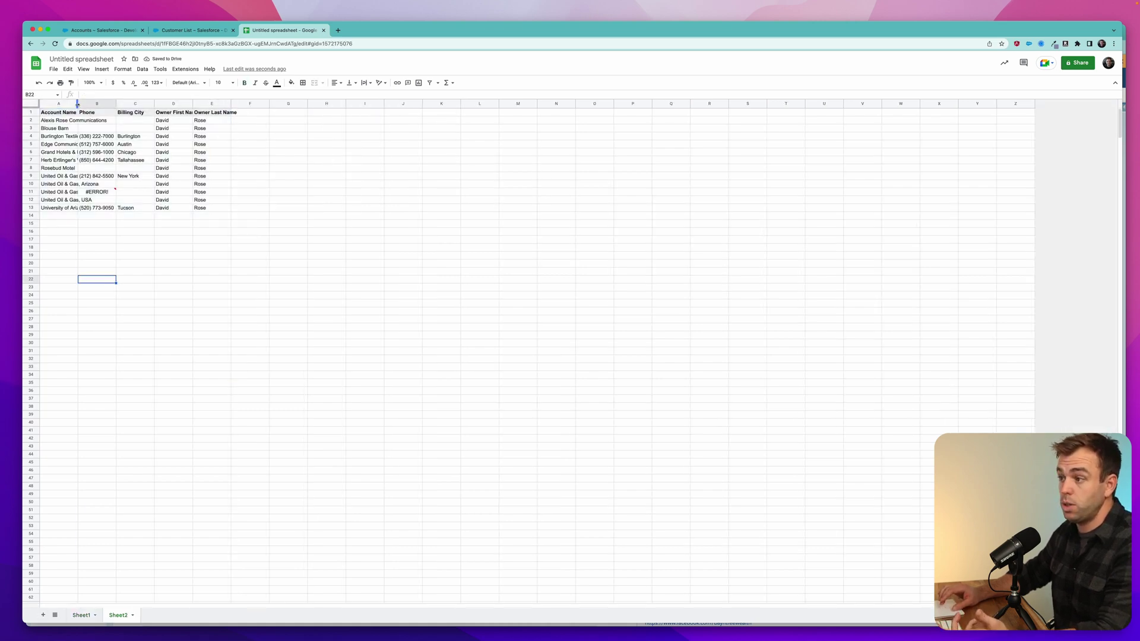
pyautogui.doubleClick(78, 104)
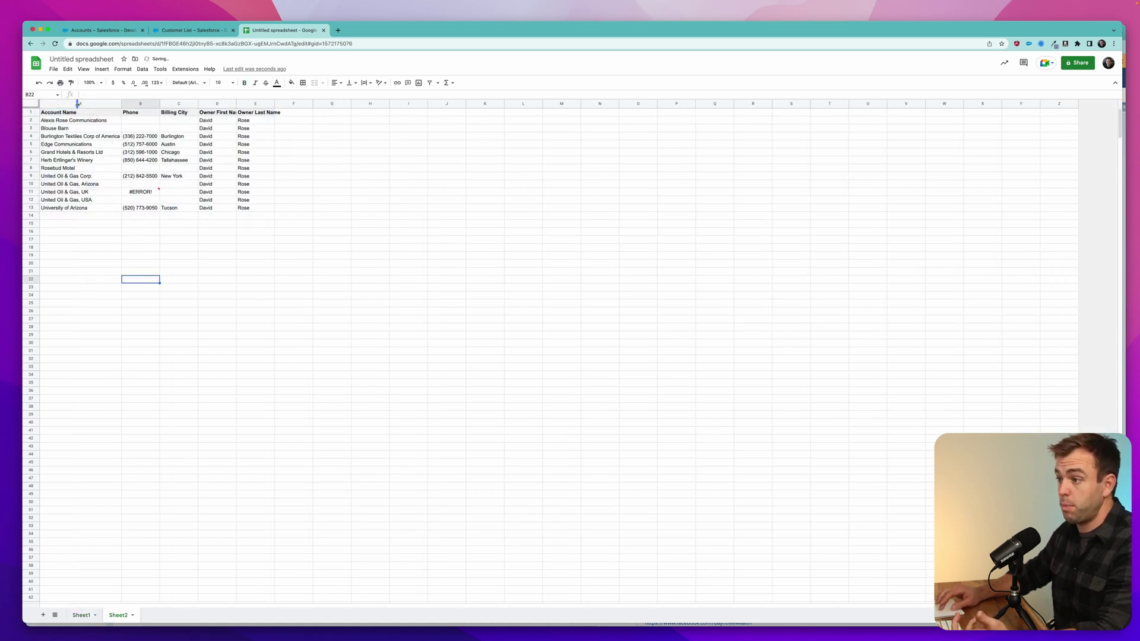
pyautogui.click(141, 193)
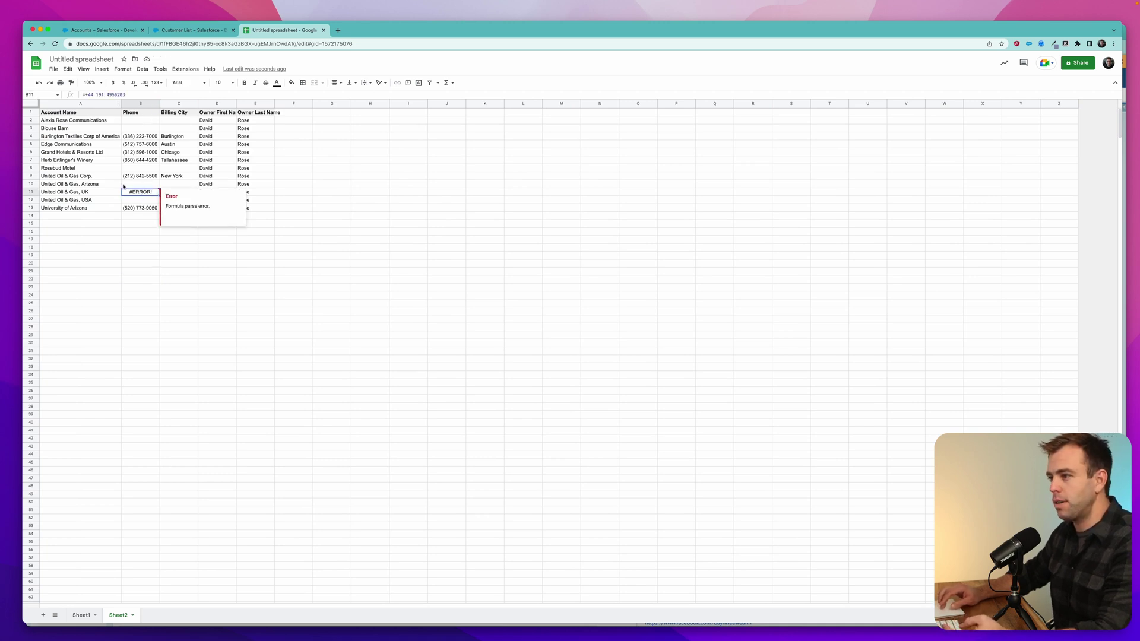
pyautogui.click(141, 263)
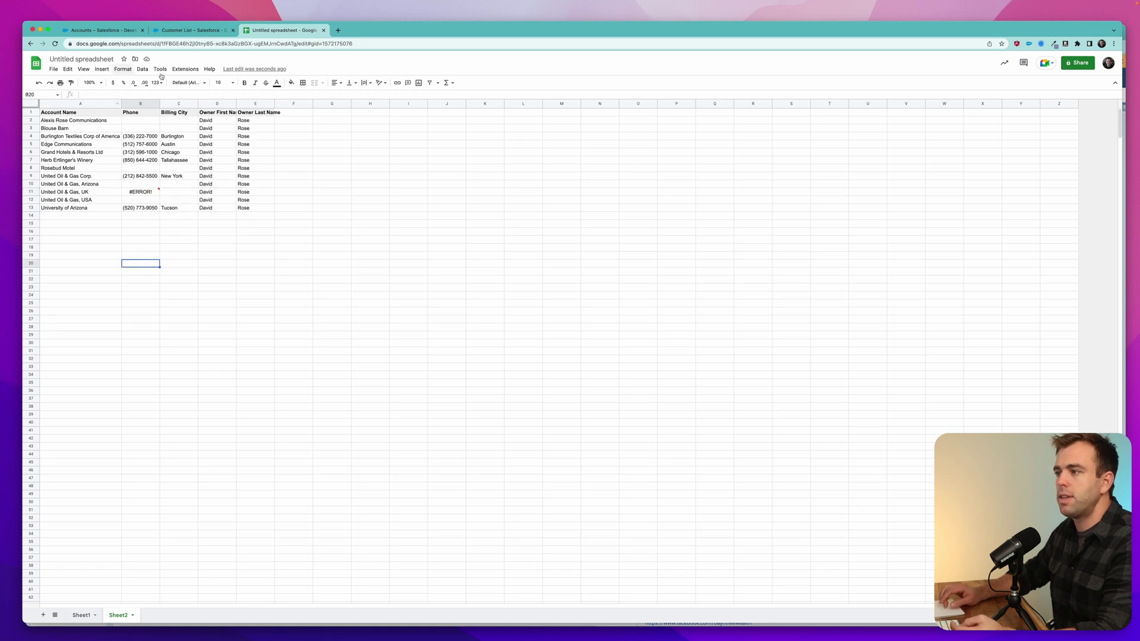